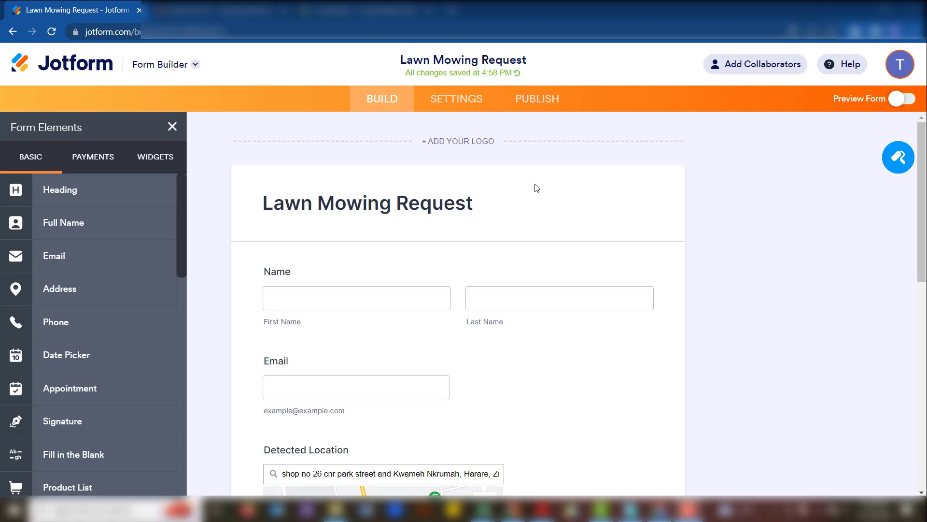
Scroll down to the Cost of mowing $ field and show the Widgets list in Form Elements.
scroll(483, 261, down, 2)
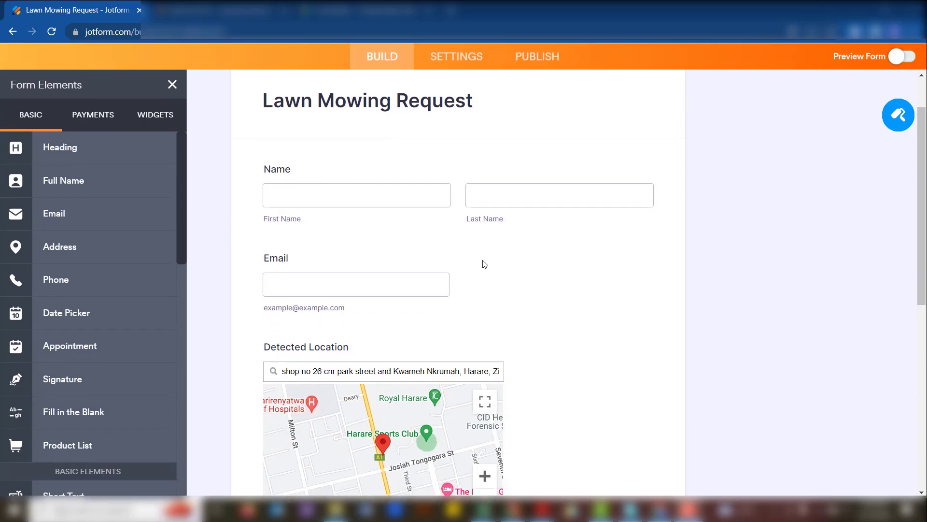
scroll(483, 263, down, 3)
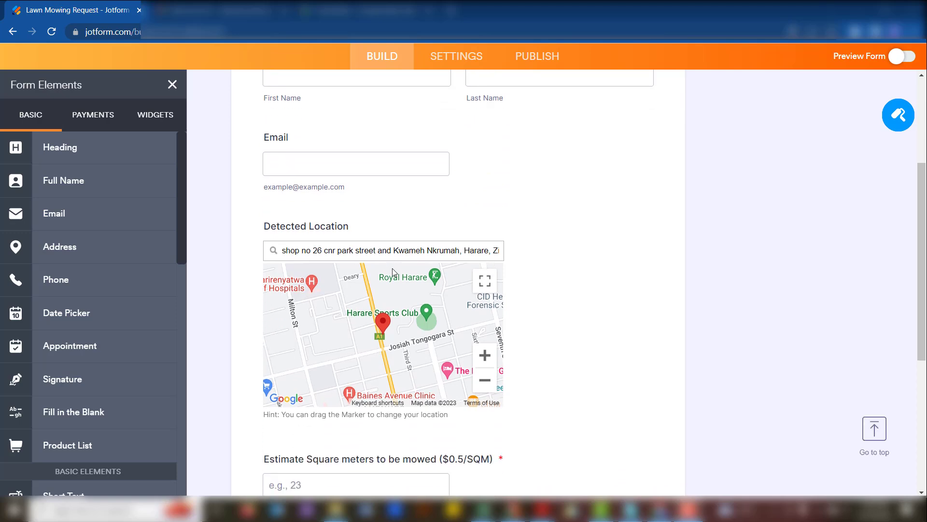
scroll(401, 268, down, 3)
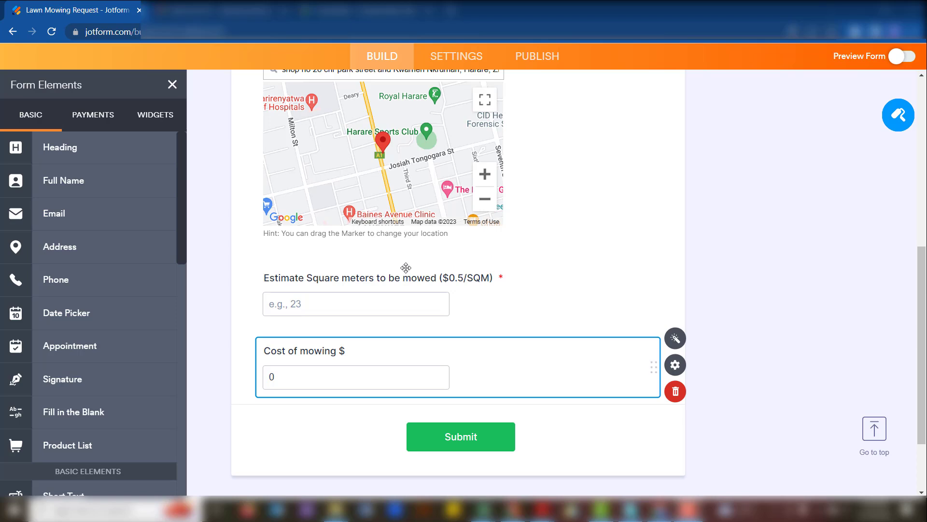
click(150, 119)
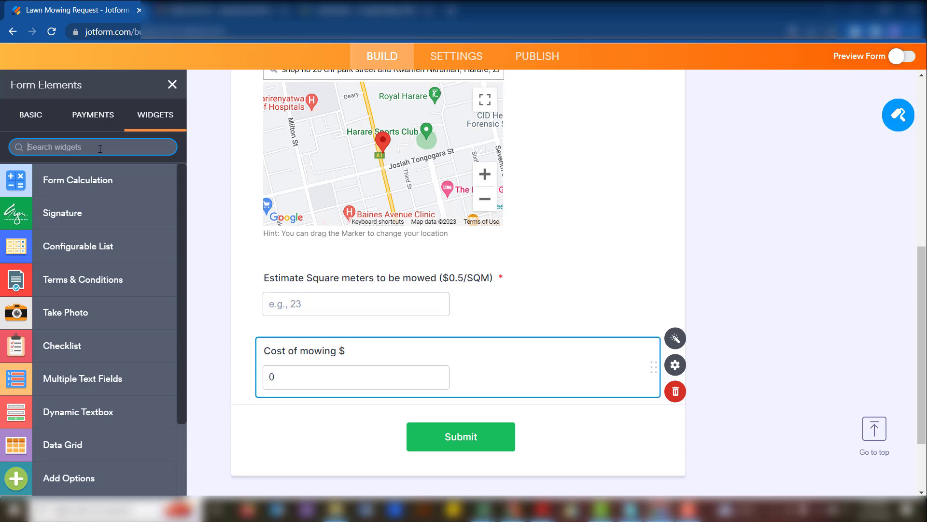
Search widgets for 'driv' and place Driving Distance below the Cost of mowing $ field.
text(driv)
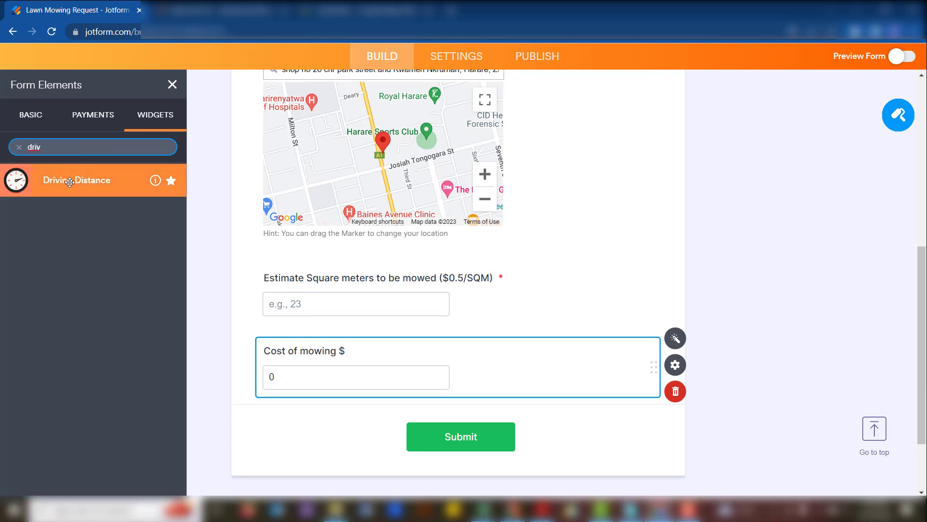
scroll(401, 247, down, 2)
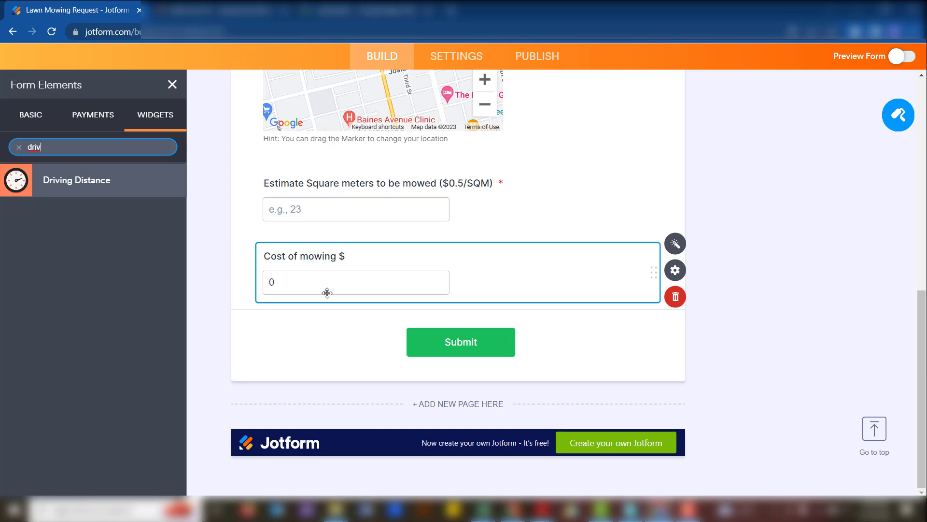
drag(72, 182, 312, 326)
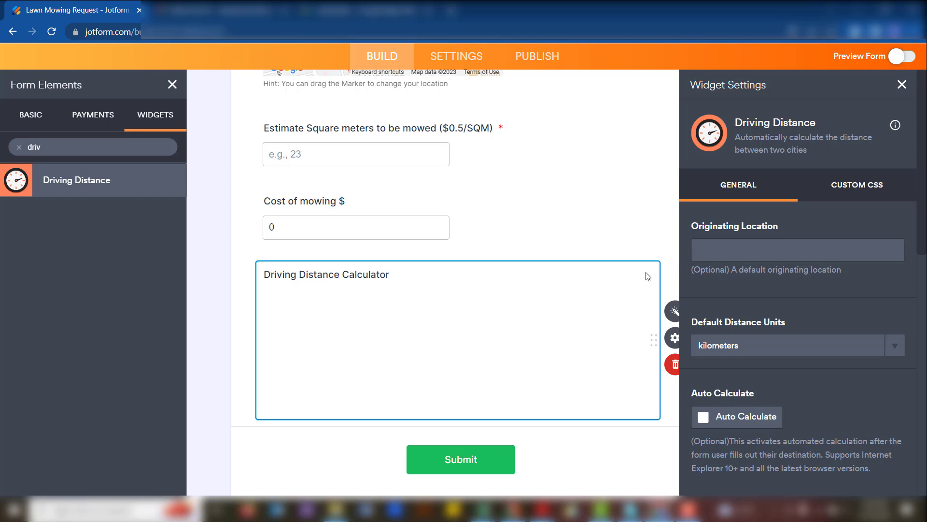
Paste a default Originating Location, enable Auto Calculate, and update the Driving Distance widget.
click(674, 309)
click(674, 310)
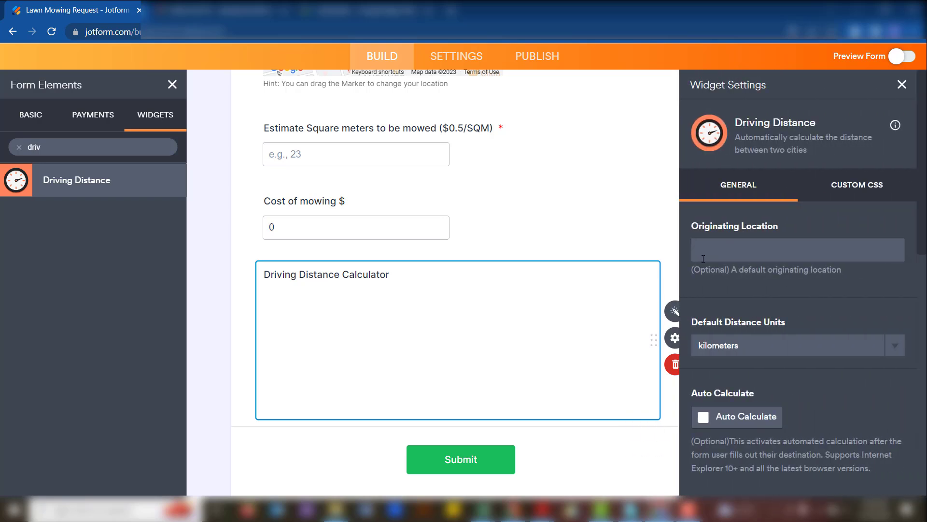
click(732, 253)
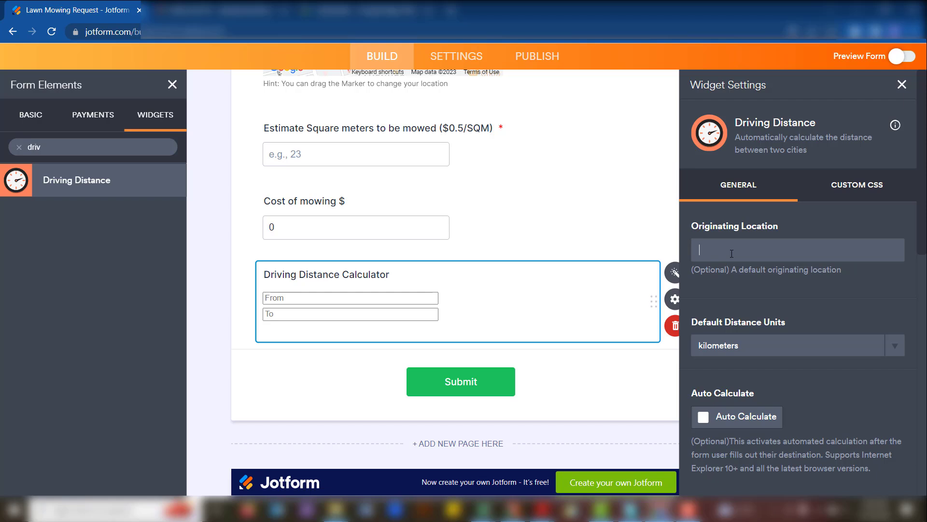
text(25 tweed road eastlea harare)
scroll(807, 329, down, 1)
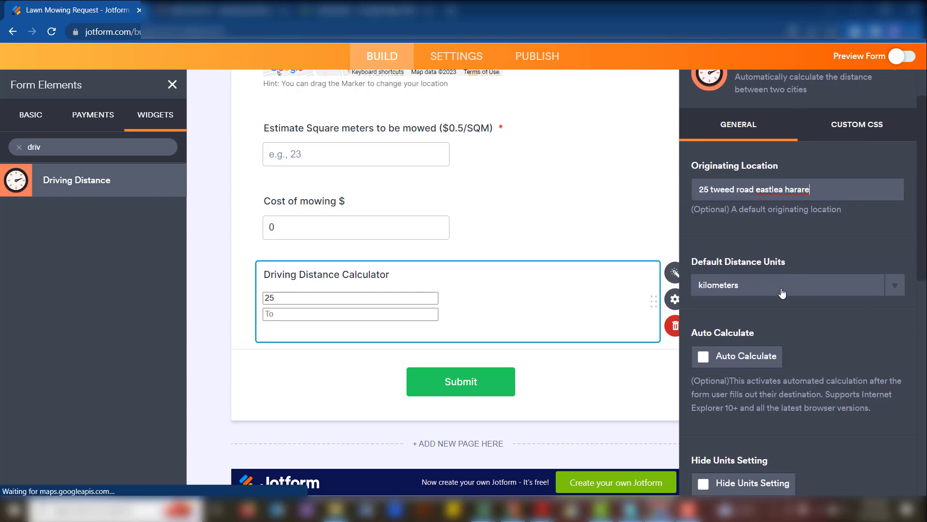
click(704, 358)
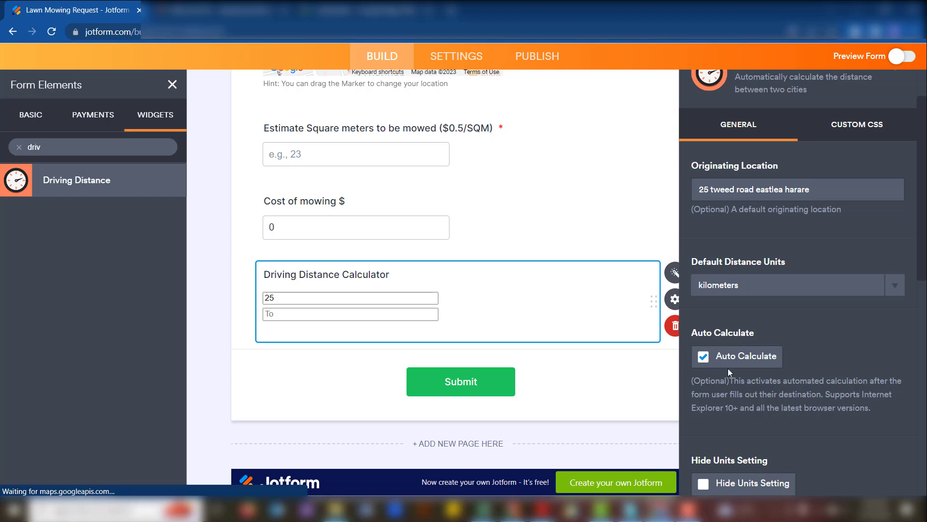
scroll(735, 368, down, 1)
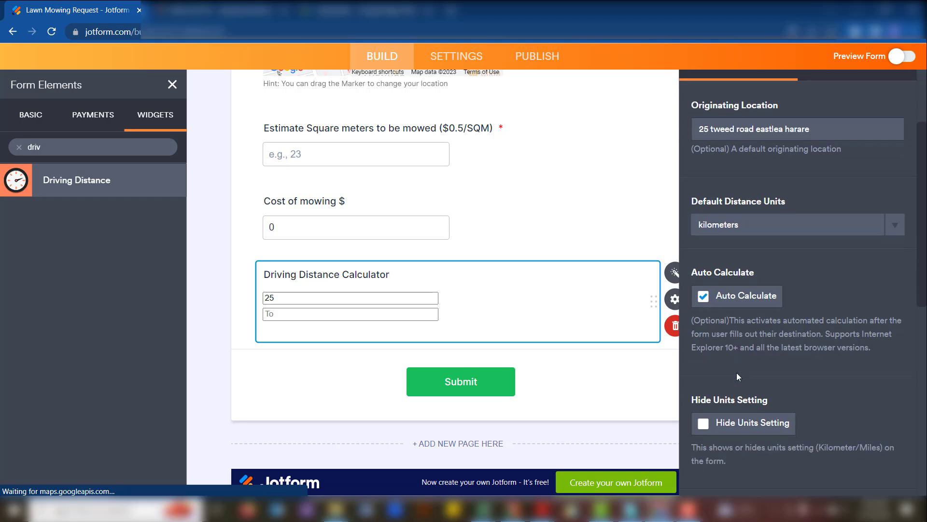
scroll(744, 381, down, 8)
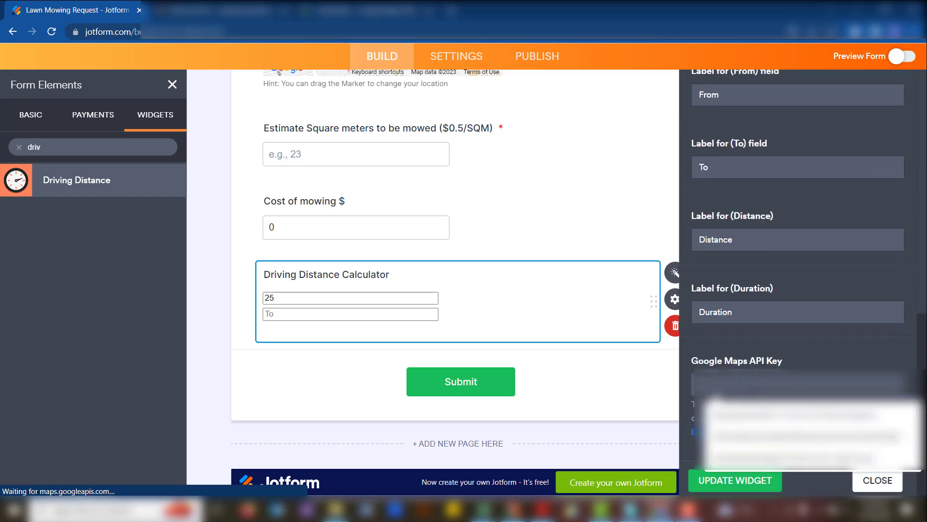
click(768, 488)
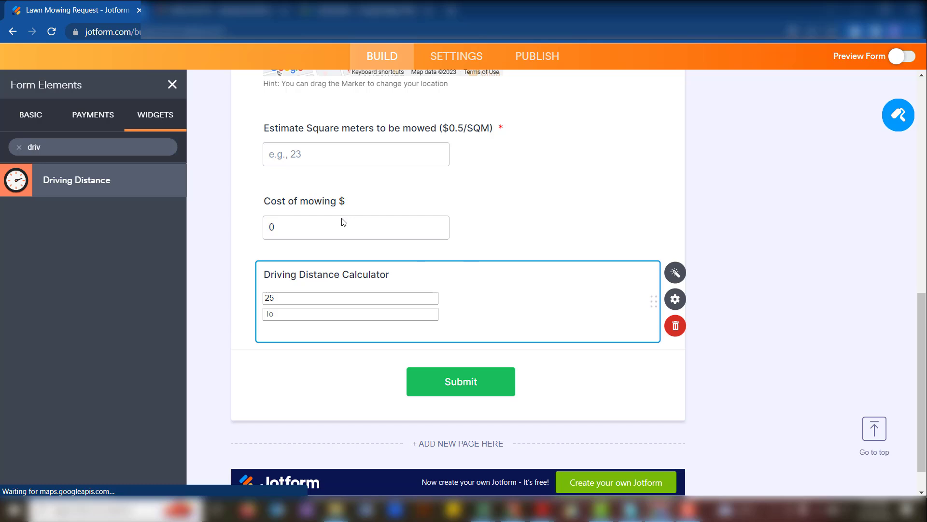
scroll(352, 265, down, 1)
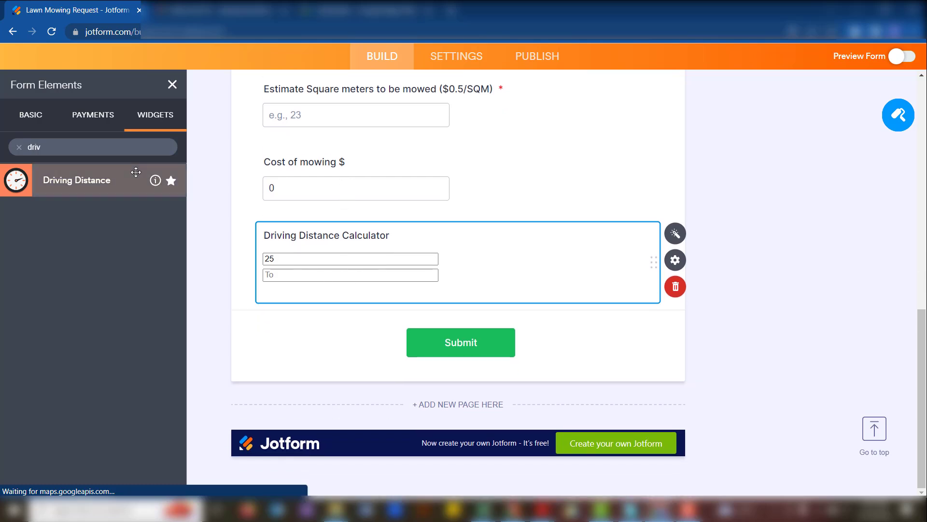
Search widgets for 'form' and add a Form Calculation field below the distance calculator.
click(88, 154)
key(BackSpace)
key(BackSpace)
key(BackSpace)
key(BackSpace)
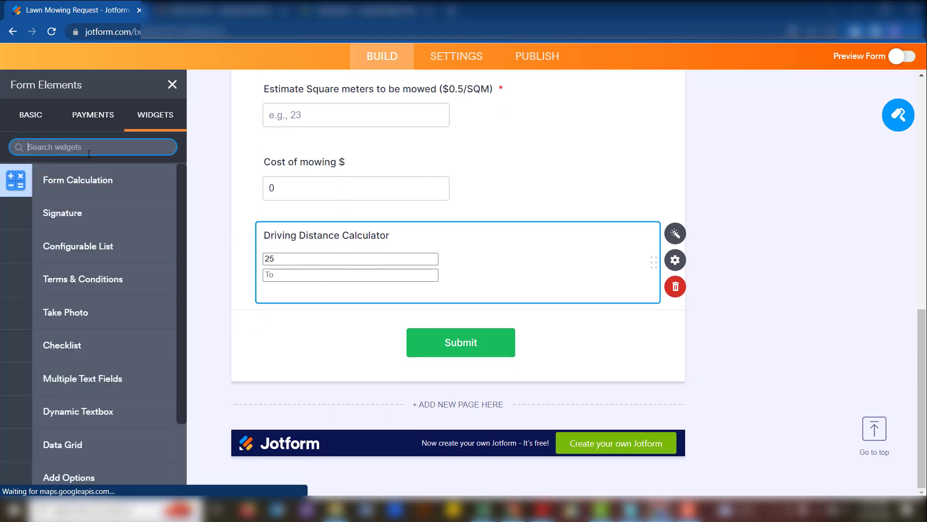
text(form)
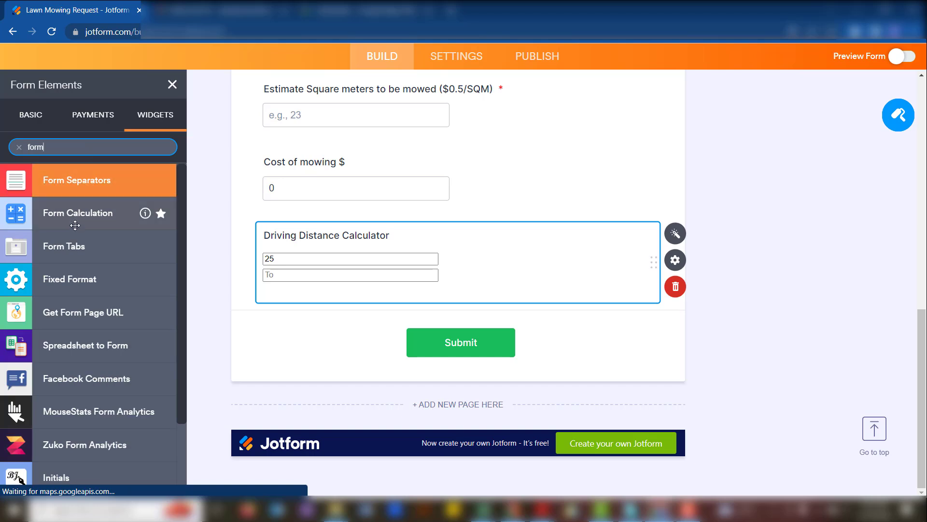
drag(76, 218, 331, 340)
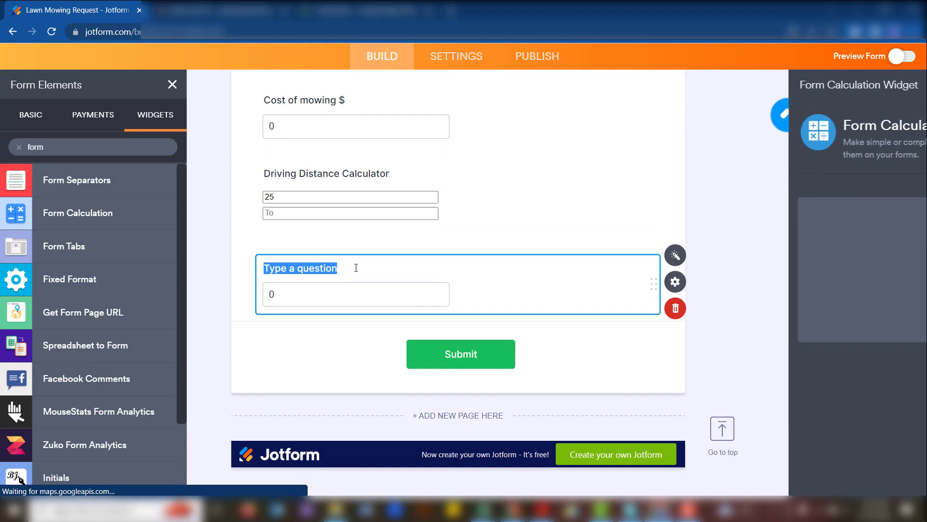
click(335, 269)
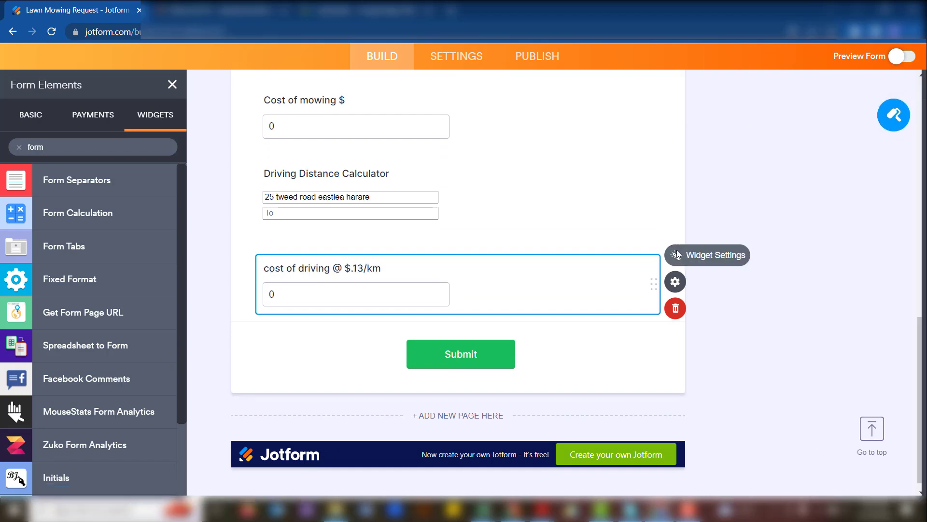
Set the driving cost formula to Driving Distance × 0.13 and save it.
click(676, 255)
click(880, 214)
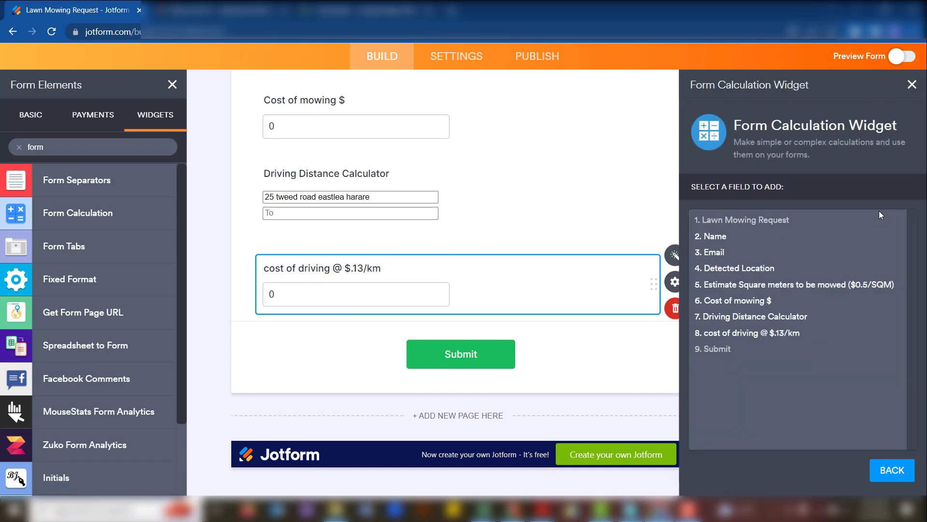
click(764, 317)
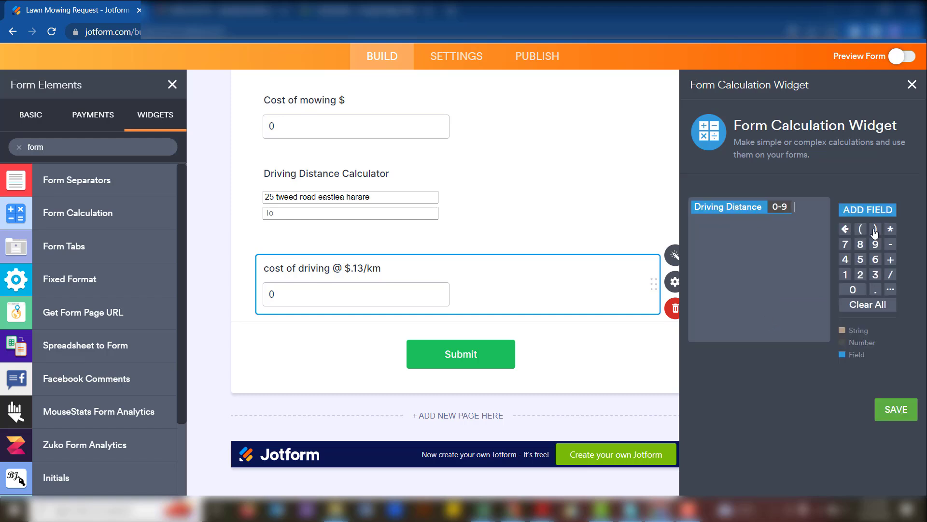
click(890, 229)
click(853, 290)
click(875, 289)
click(846, 274)
click(876, 274)
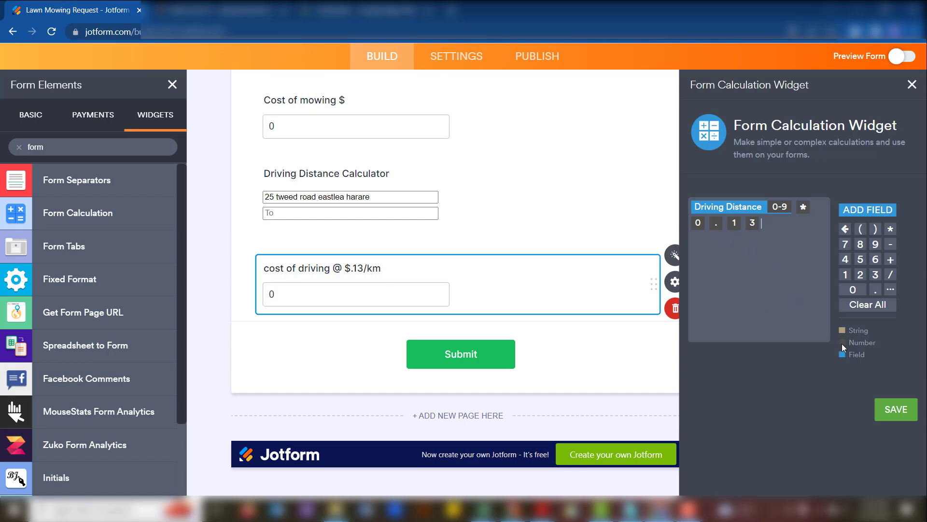
click(895, 405)
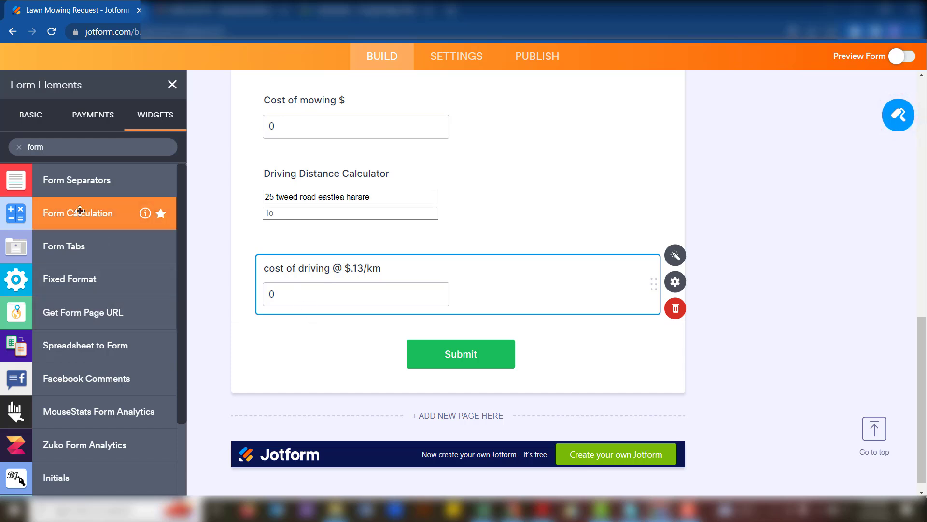
Add a 'Total cost for the job $' calculation field starting its formula with Cost of mowing $.
drag(78, 213, 333, 356)
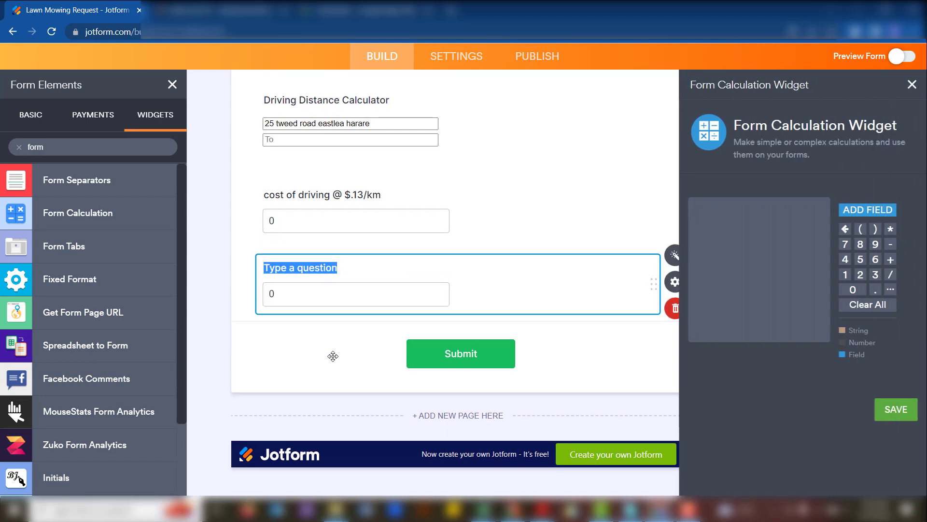
text(Total cost for the job $)
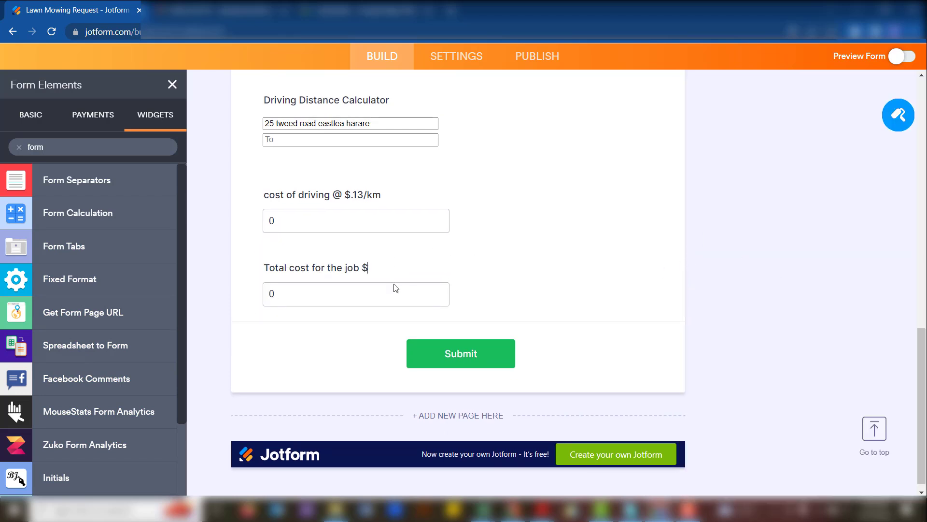
click(675, 255)
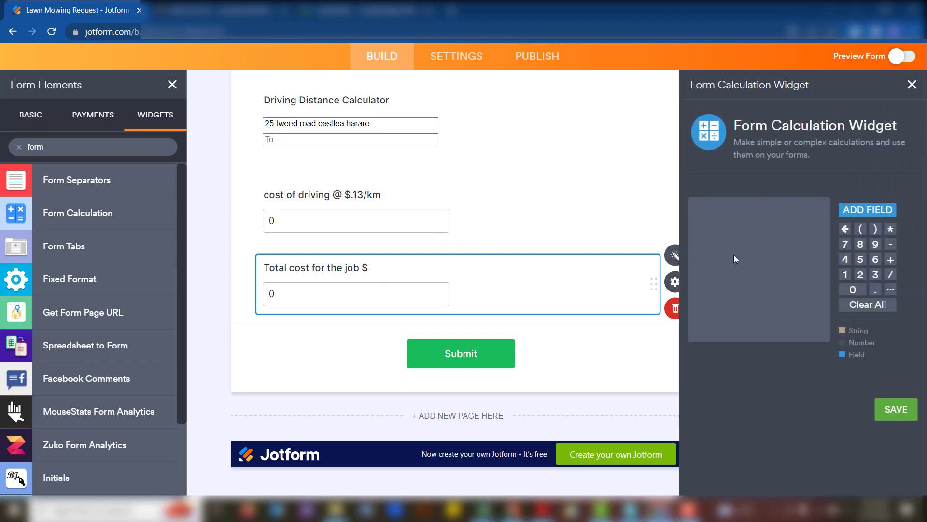
click(848, 211)
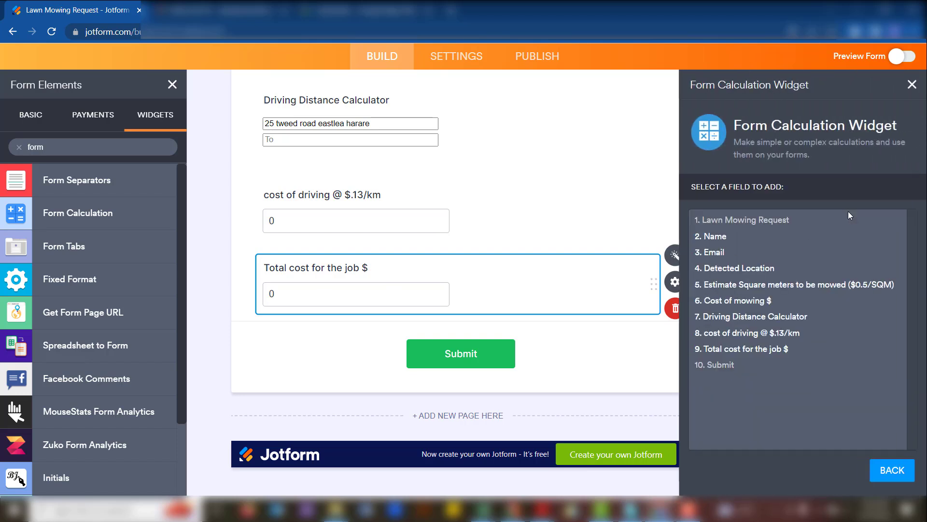
click(762, 307)
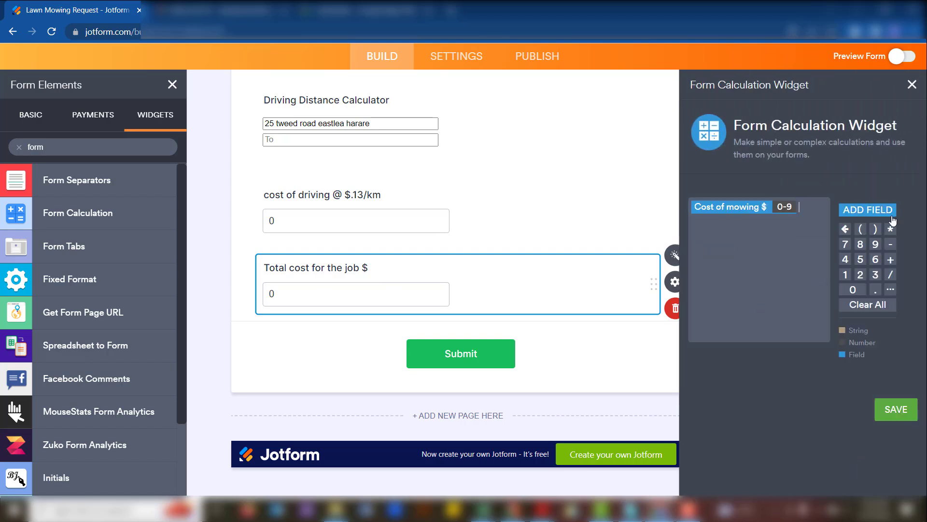
Complete the formula as Cost of mowing $ + cost of driving, save it, and preview.
click(891, 260)
click(868, 213)
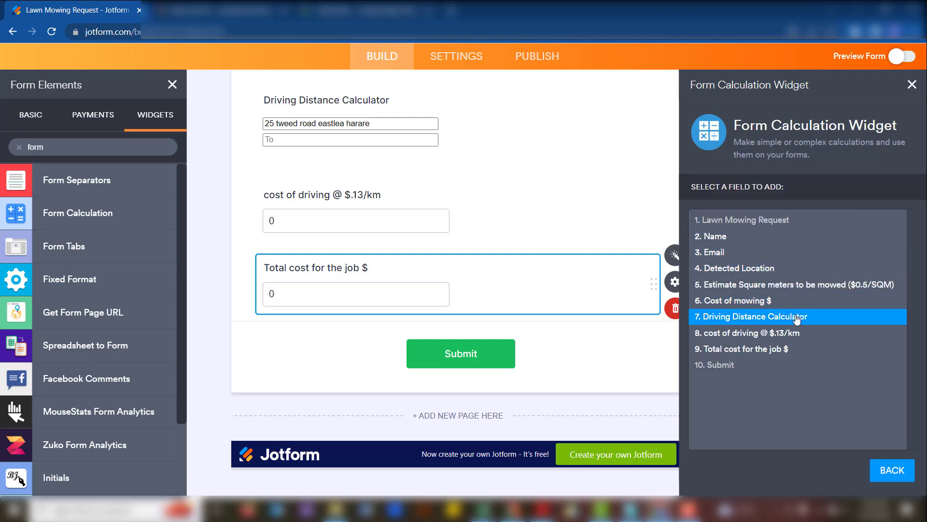
click(793, 333)
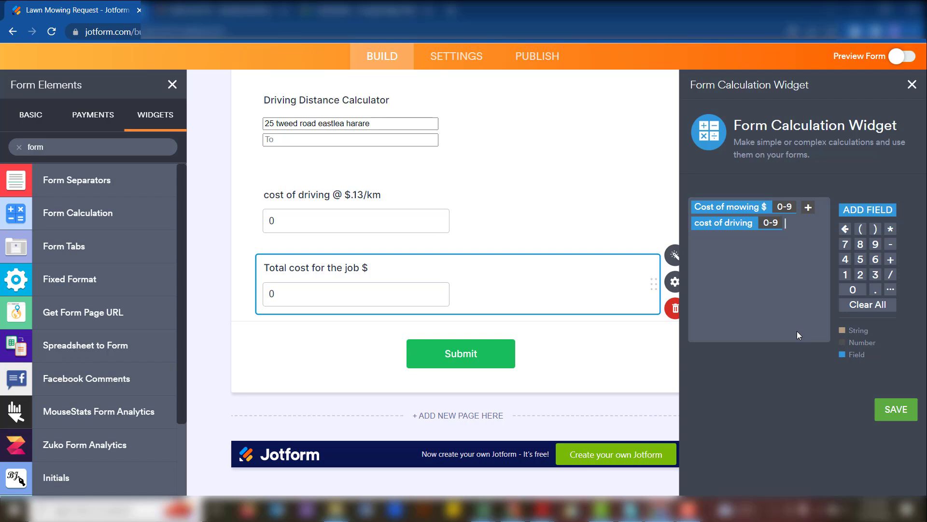
click(897, 409)
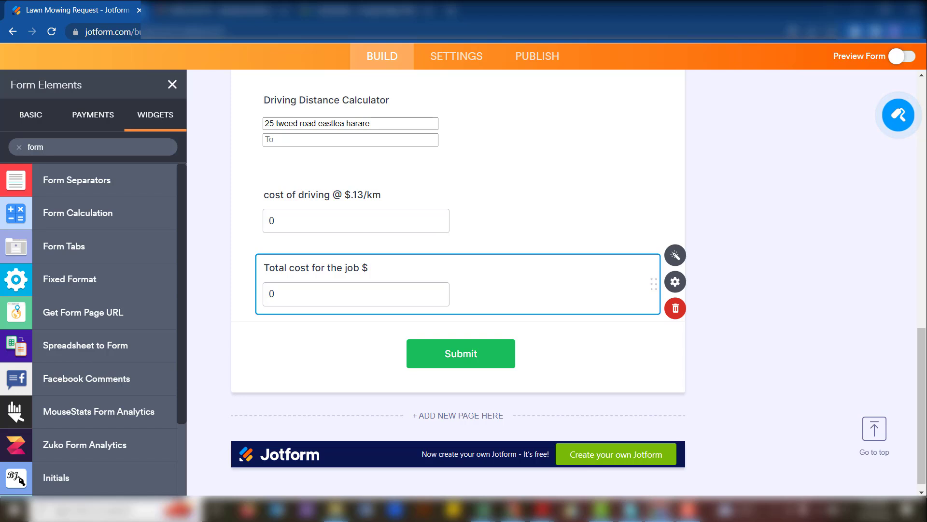
click(902, 56)
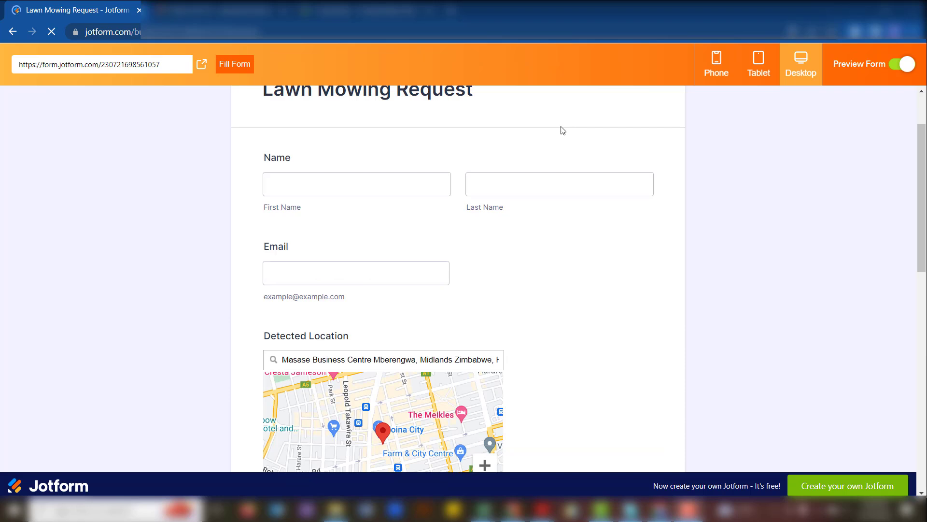
Fill the preview's first and last name fields with a test customer's name.
click(398, 188)
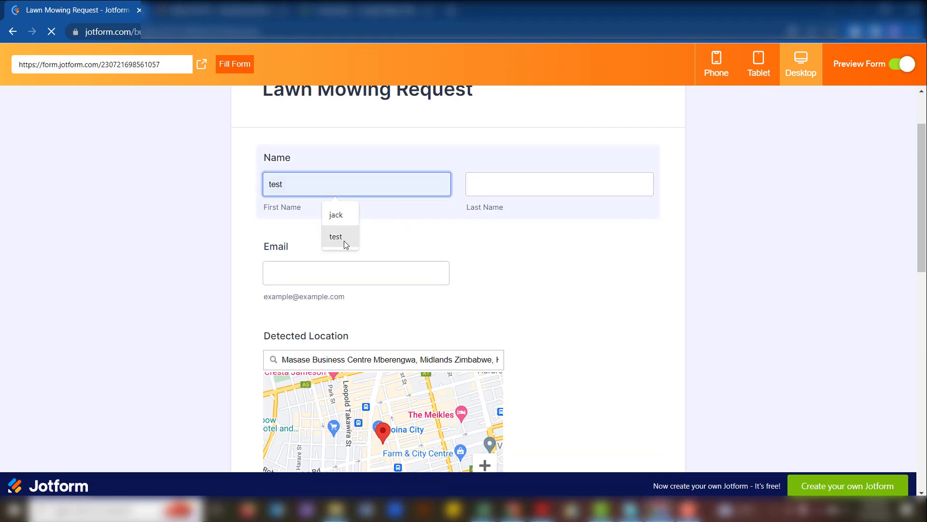
click(339, 213)
click(536, 186)
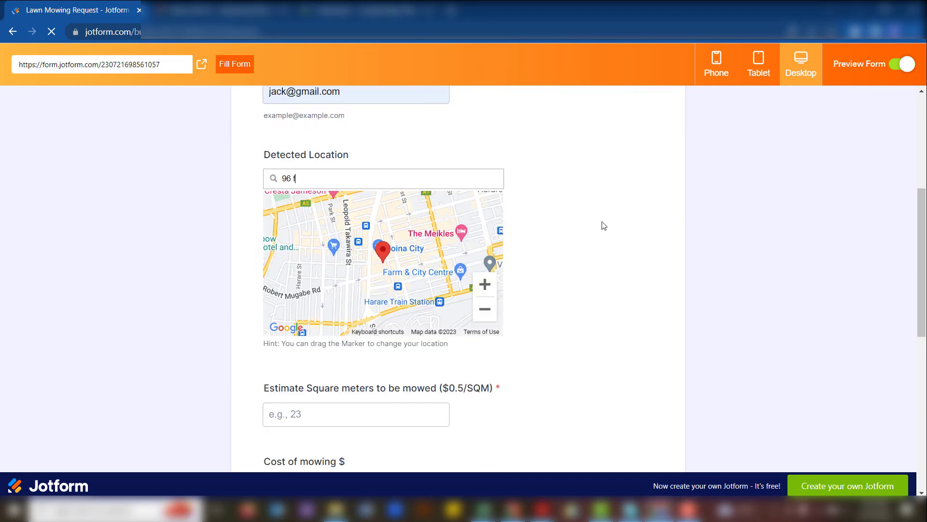
Search and select a Harare street address for Detected Location.
text(ife avenue)
click(355, 204)
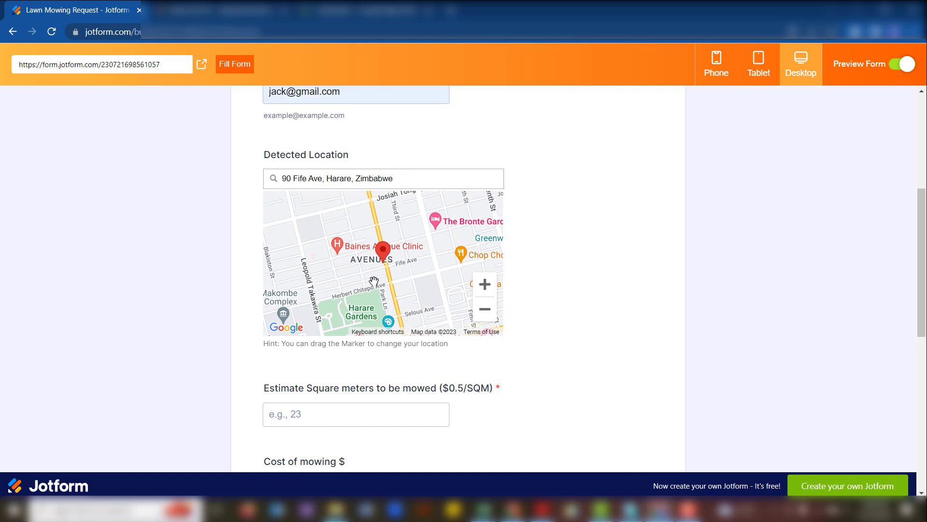
scroll(408, 283, down, 2)
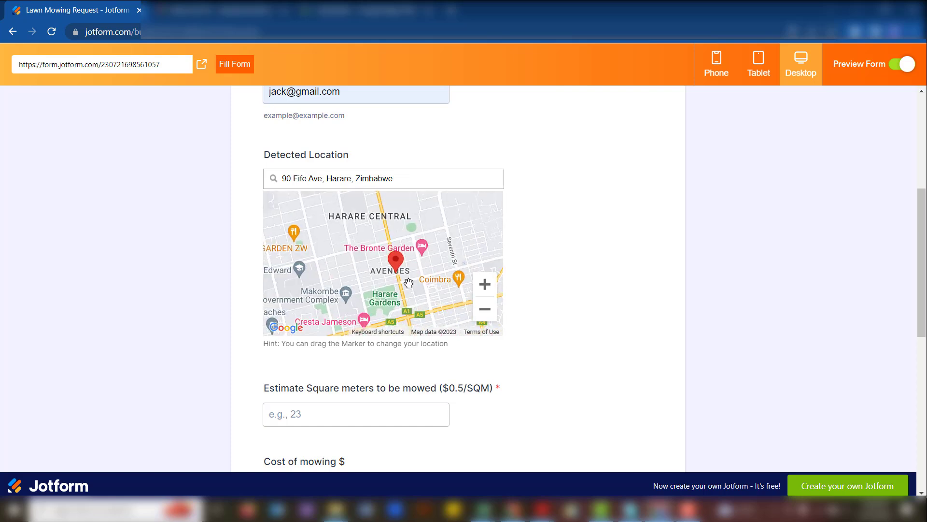
scroll(406, 284, up, 2)
scroll(547, 336, down, 2)
click(391, 302)
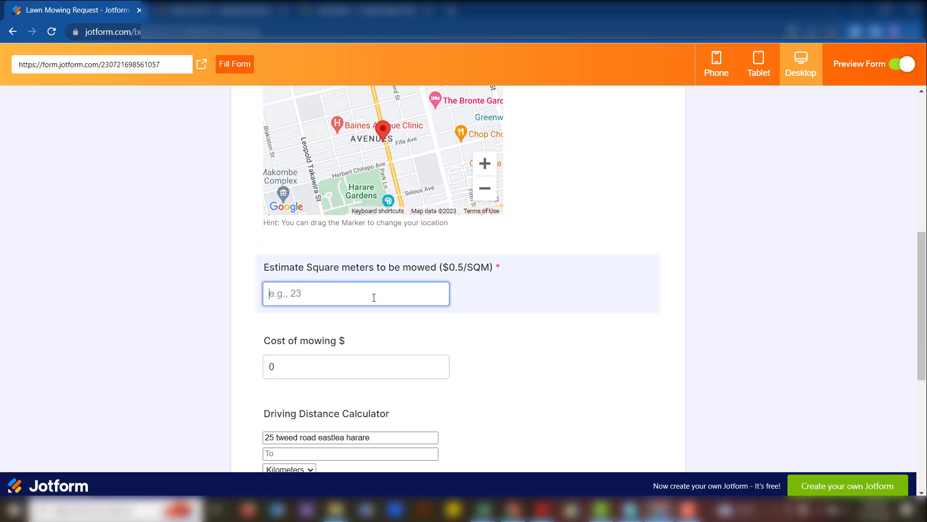
Enter 50 square meters and a Harare destination, yielding 6.0 km and total cost 25.78.
text(50)
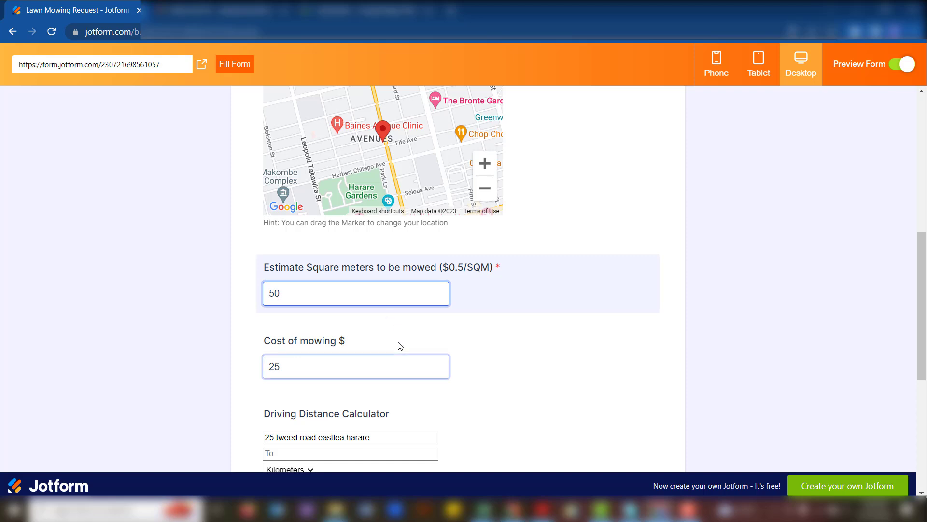
scroll(398, 342, down, 2)
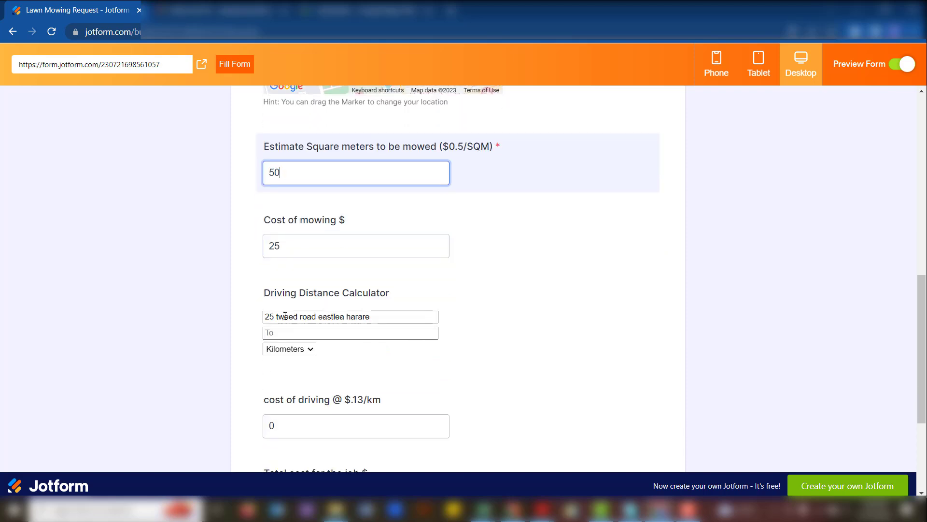
click(284, 334)
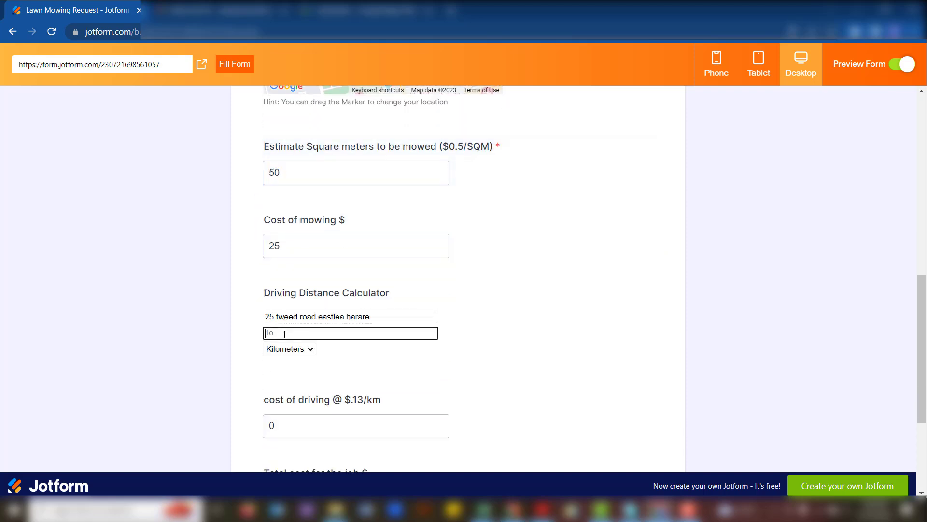
text(96)
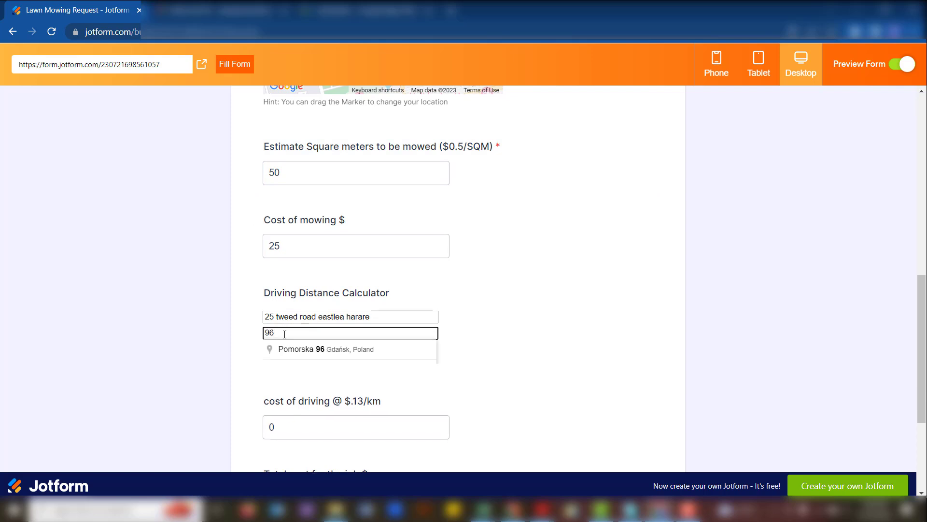
text( fife)
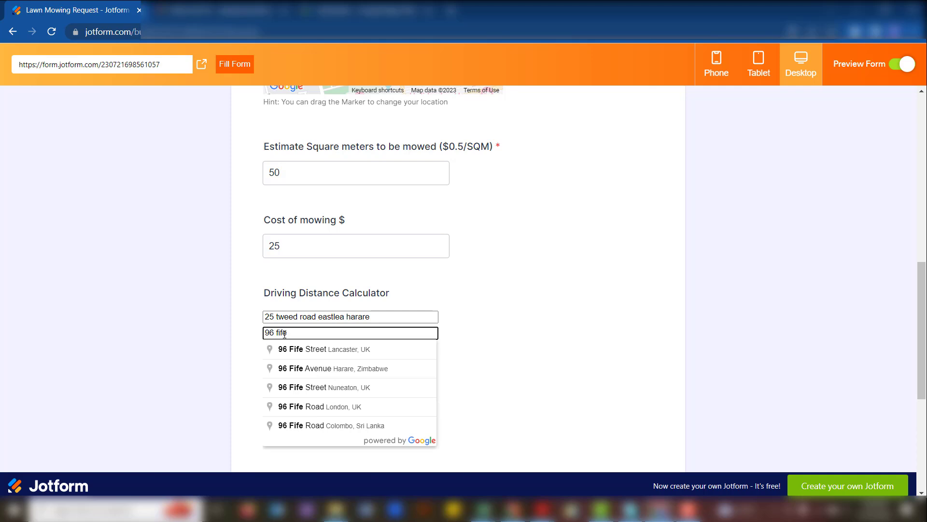
text( avenue)
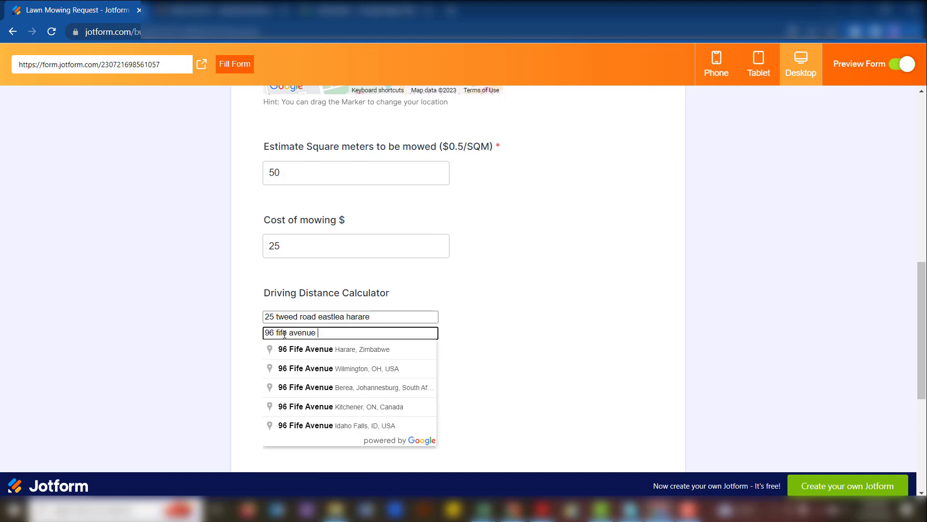
text( harare)
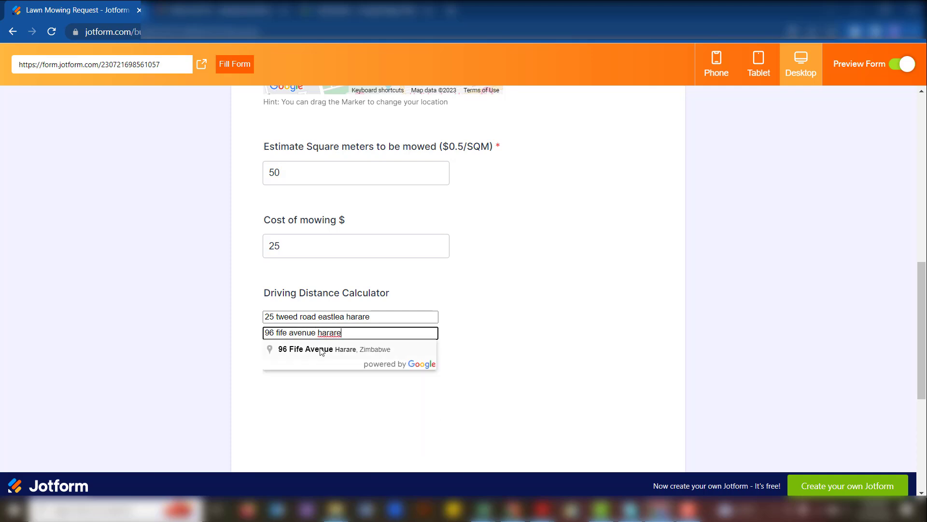
click(322, 349)
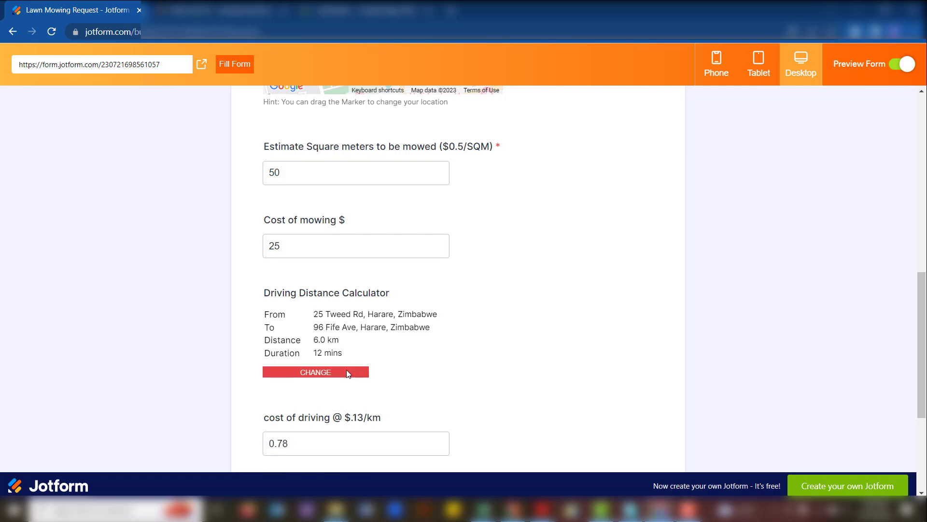
scroll(367, 357, down, 1)
click(368, 357)
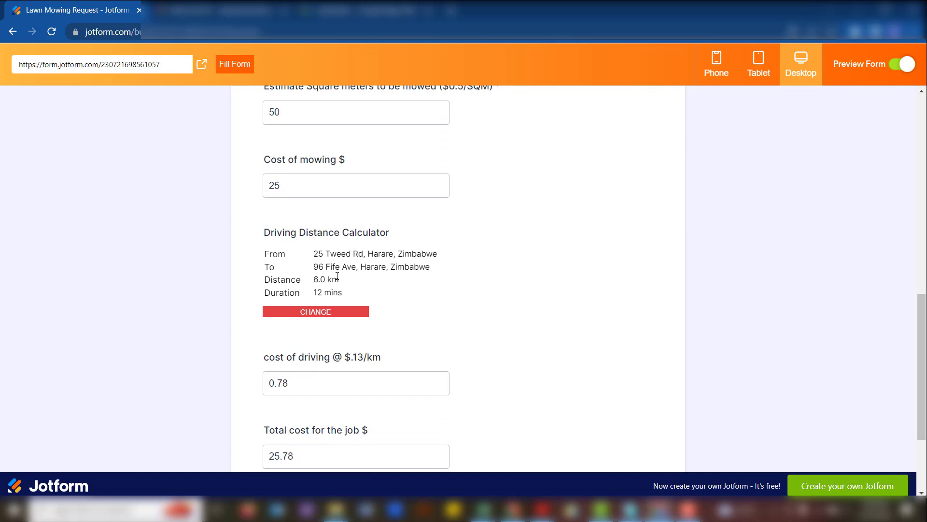
click(340, 395)
scroll(357, 377, down, 1)
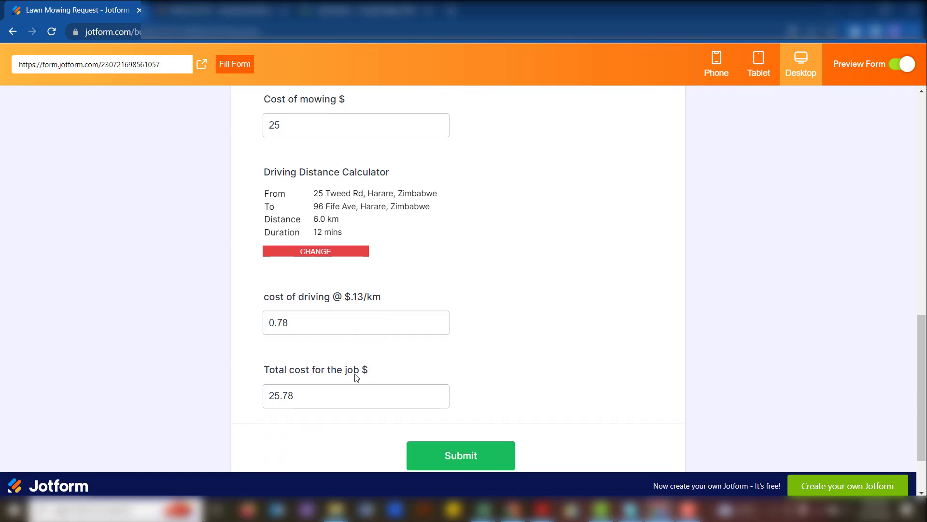
click(327, 325)
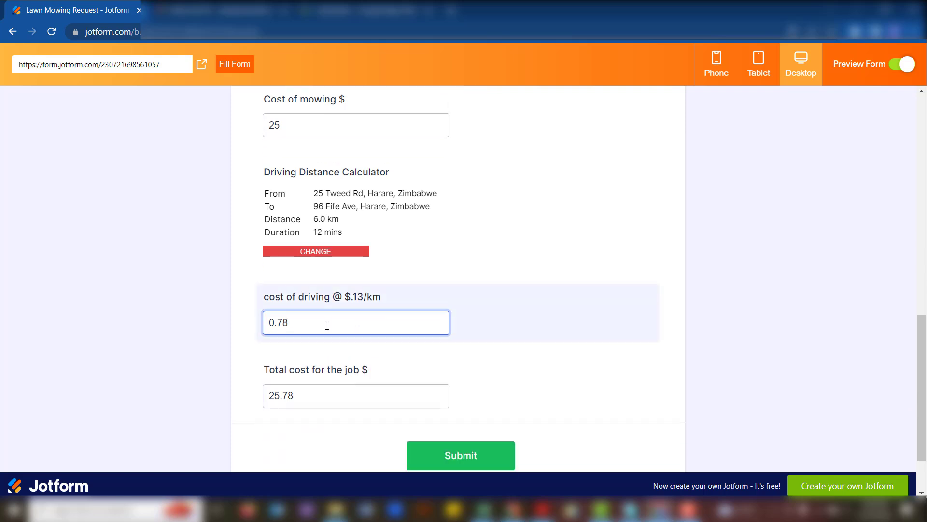
scroll(343, 371, up, 2)
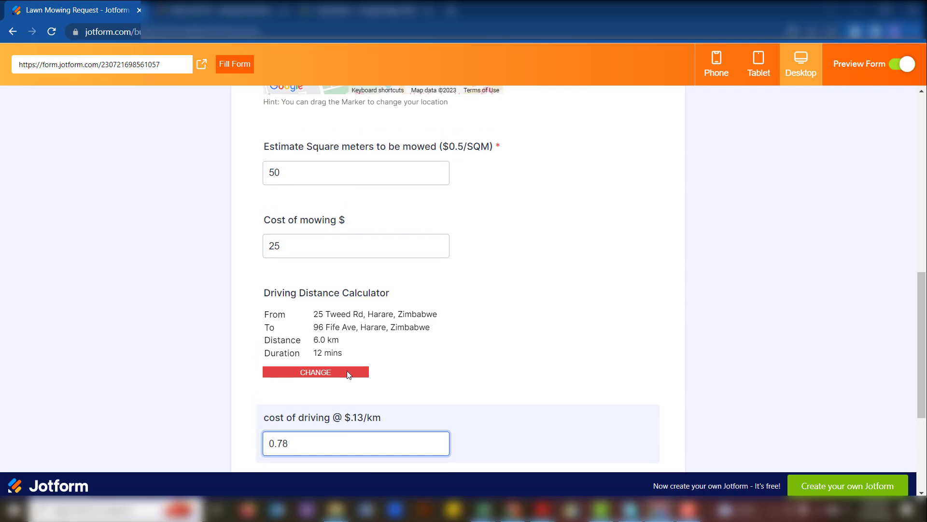
scroll(346, 372, down, 3)
scroll(347, 369, up, 2)
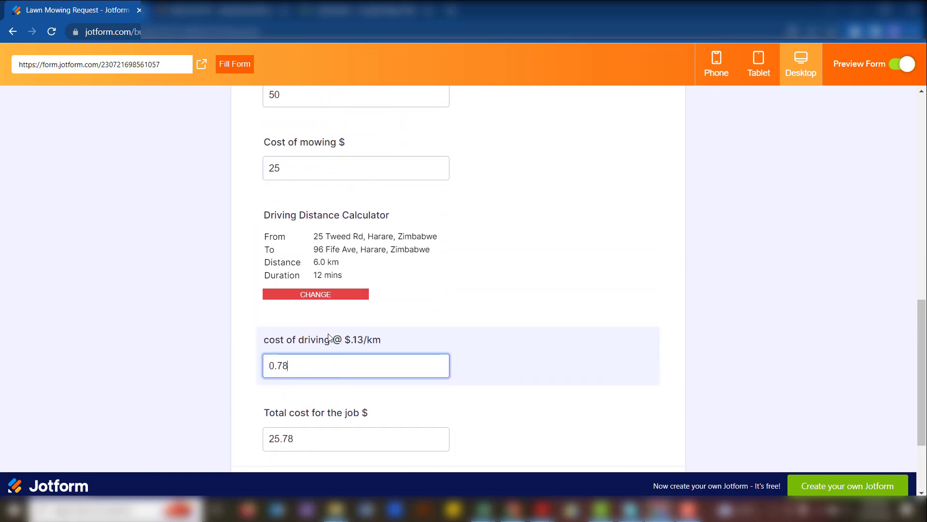
scroll(328, 337, down, 1)
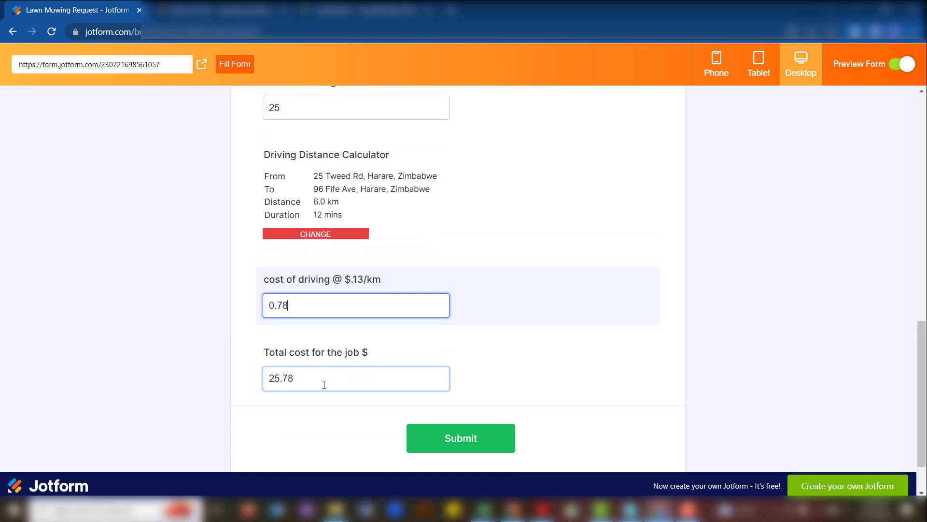